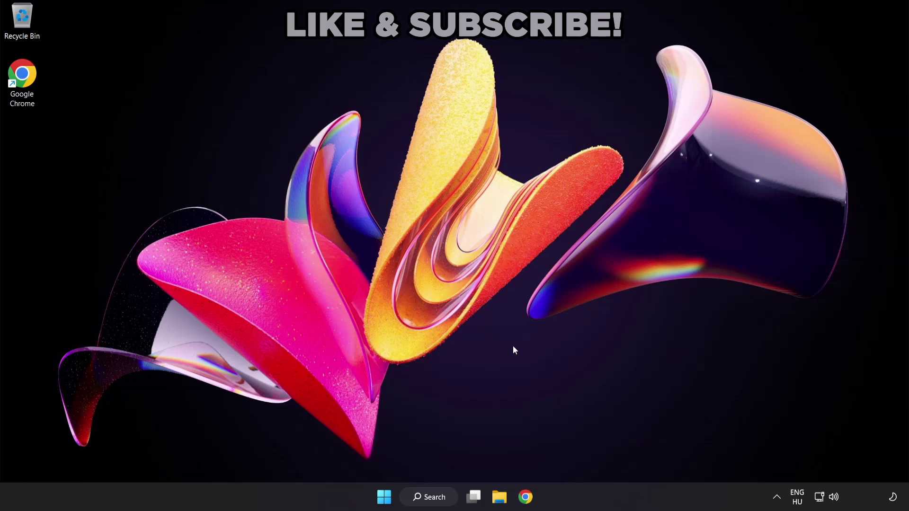
# Switch sound output from CABLE Input to Speakers (High Definition Audio Device) in quick settings.
pyautogui.click(834, 500)
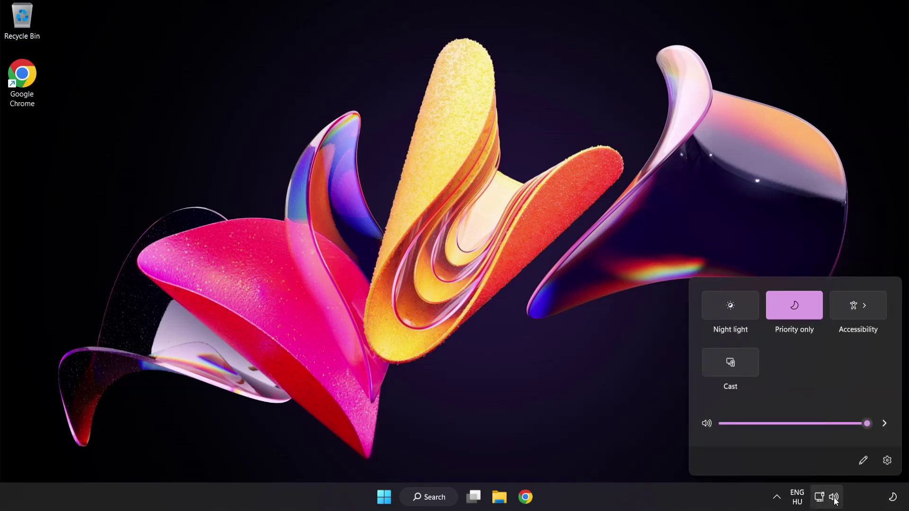
pyautogui.click(884, 425)
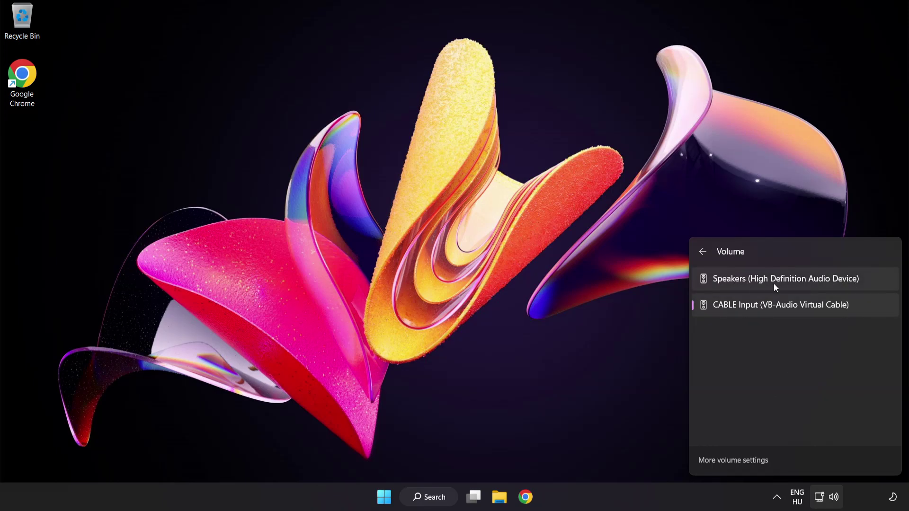
pyautogui.click(869, 283)
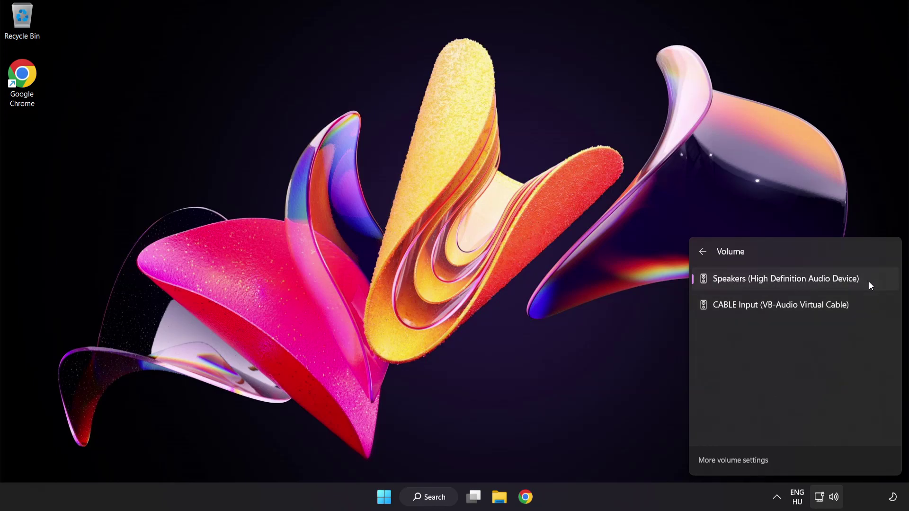
pyautogui.click(442, 254)
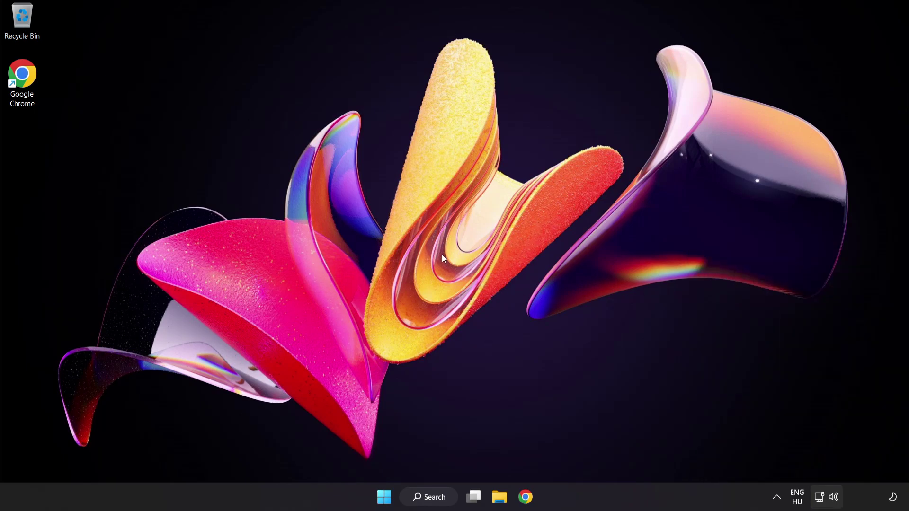
# Reset sound devices and app volumes to recommended defaults in the volume mixer, then close Settings.
pyautogui.rightClick(834, 497)
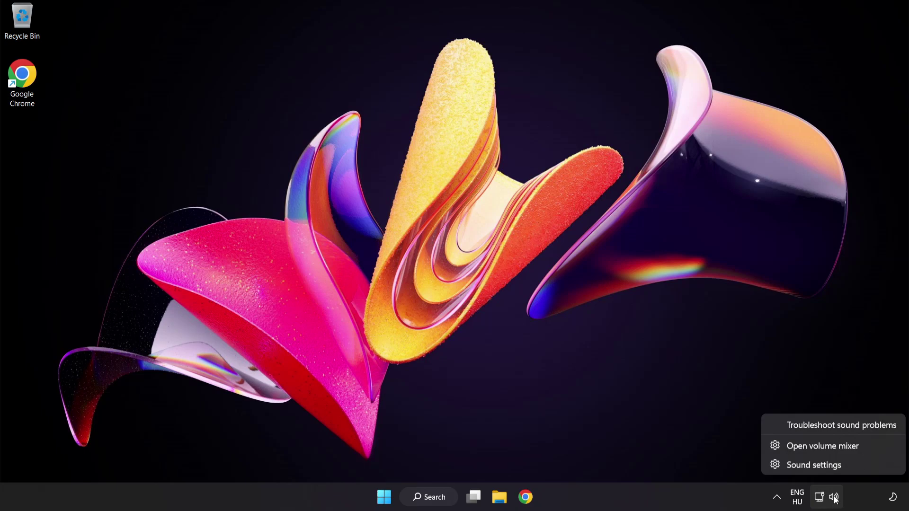
pyautogui.click(871, 447)
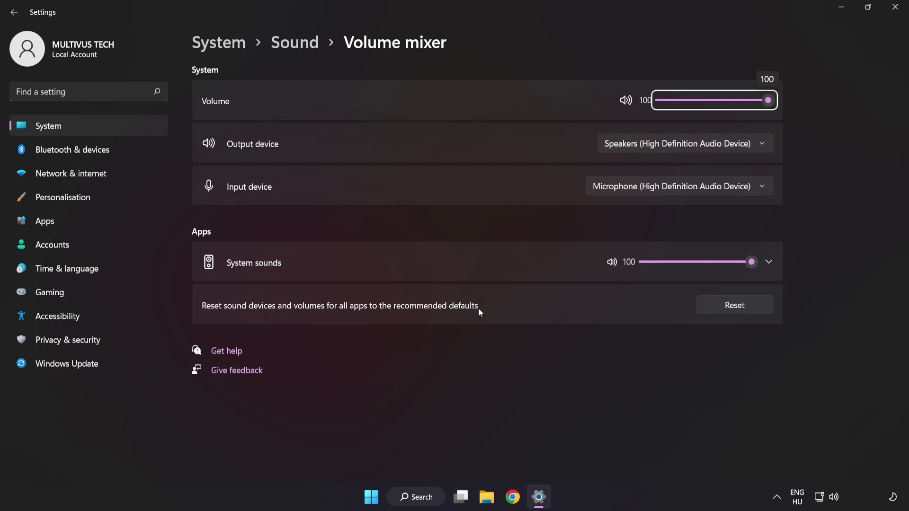
pyautogui.click(753, 311)
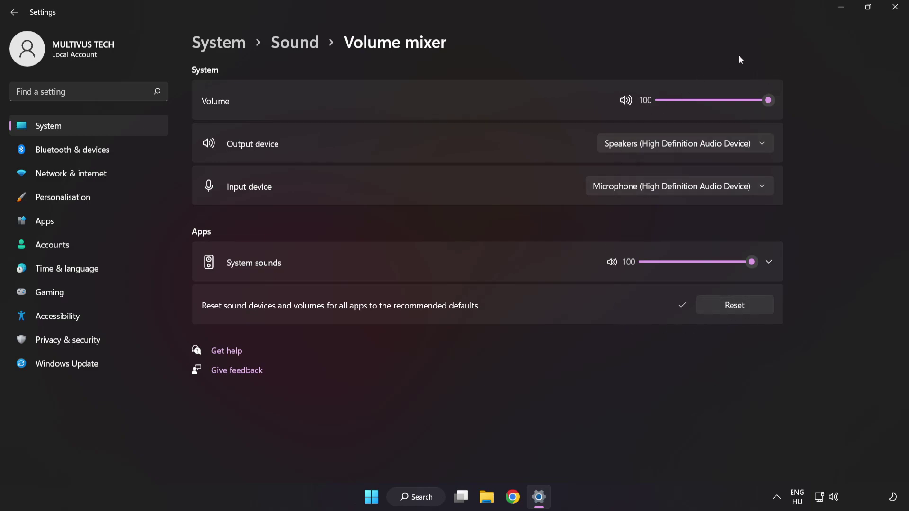
pyautogui.click(895, 9)
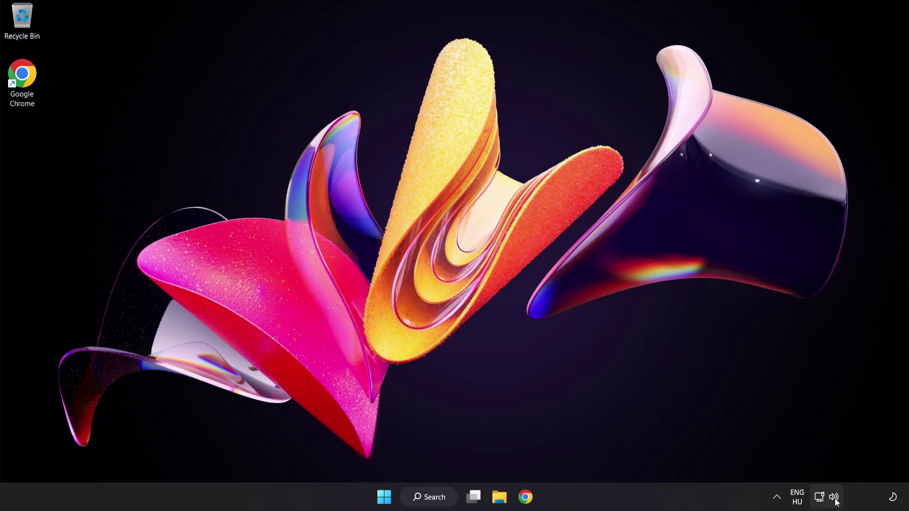
# Open System > Sound settings, leave output volume at 100, and scroll down to the Advanced section.
pyautogui.rightClick(835, 498)
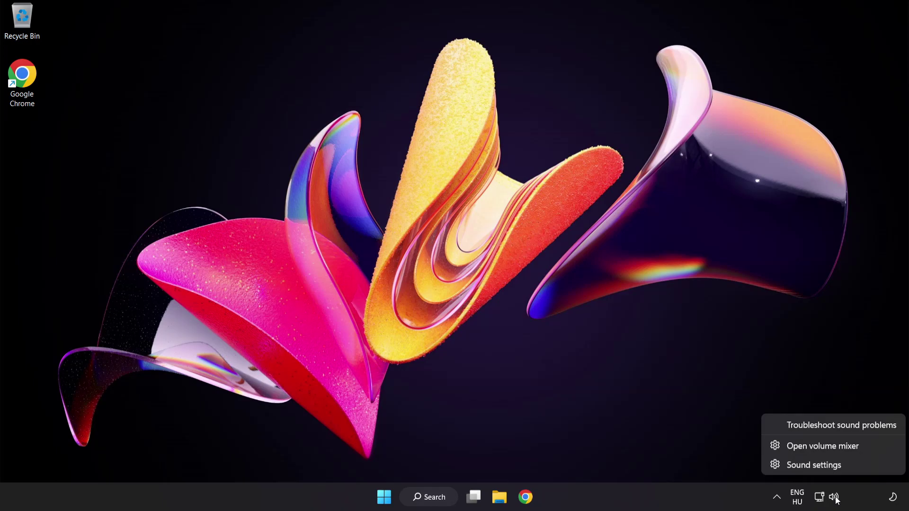
pyautogui.click(844, 466)
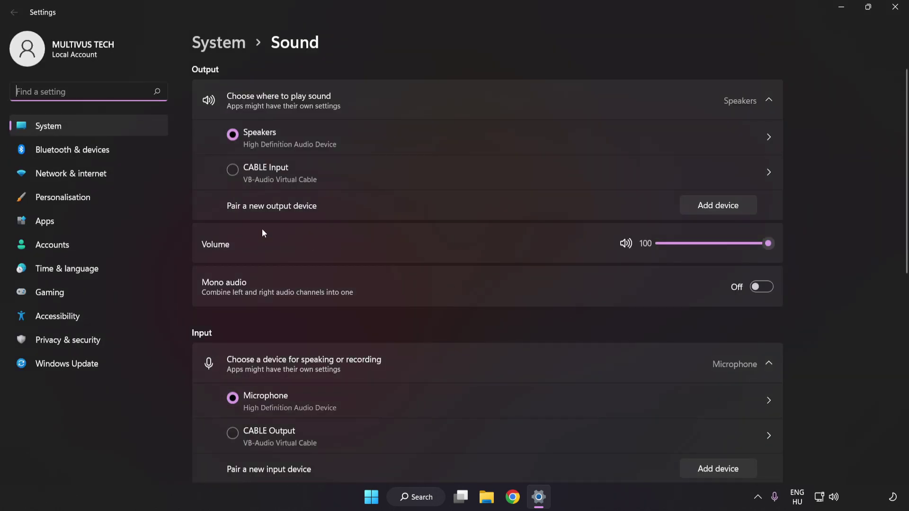
pyautogui.moveTo(759, 249); pyautogui.dragTo(853, 247)
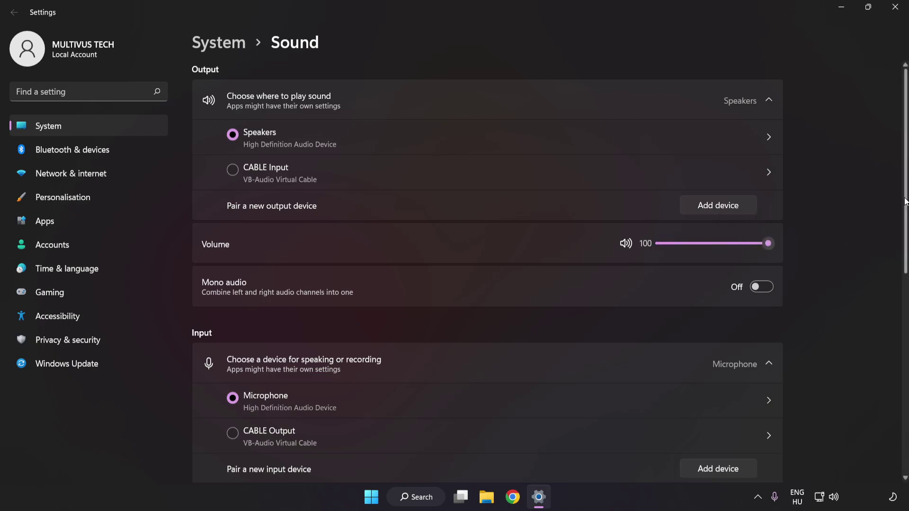
pyautogui.scroll(-5, 896, 321)
pyautogui.scroll(-3, 895, 322)
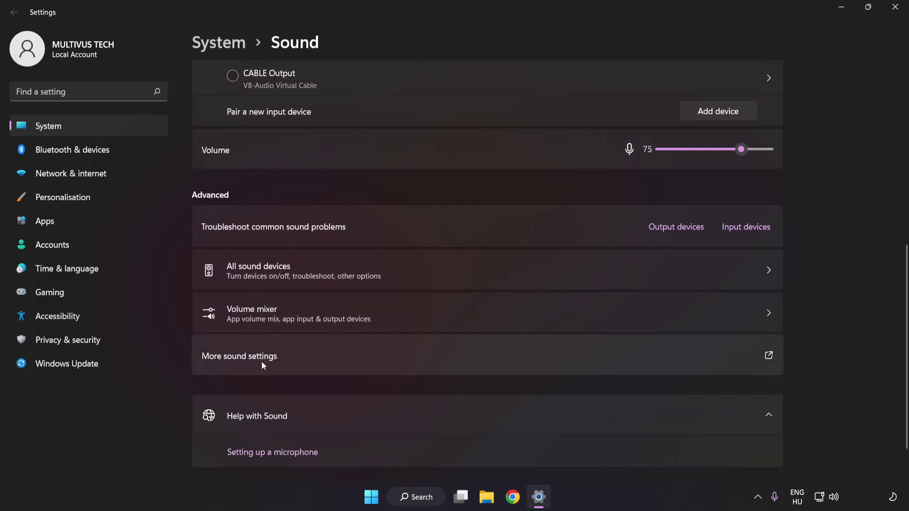
# In the classic Sound panel, disable the CABLE Input playback device and select Speakers.
pyautogui.click(419, 356)
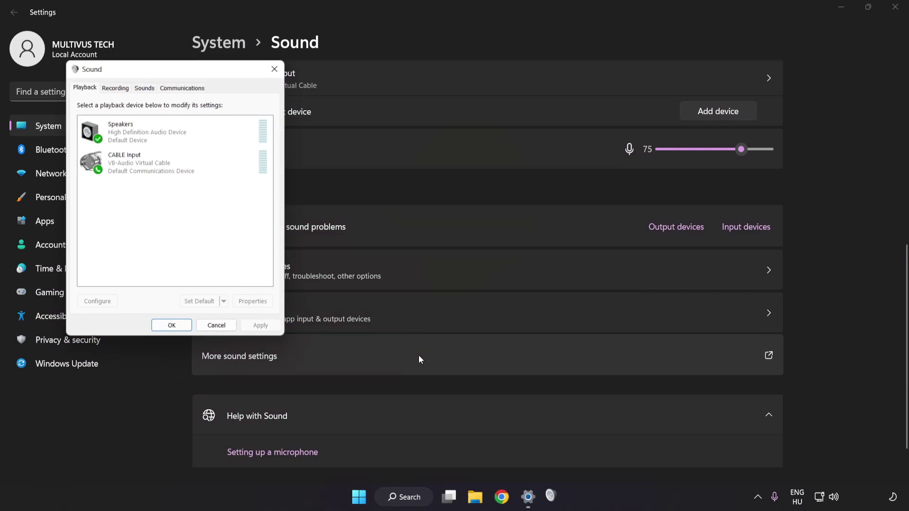
pyautogui.moveTo(177, 70); pyautogui.dragTo(455, 132)
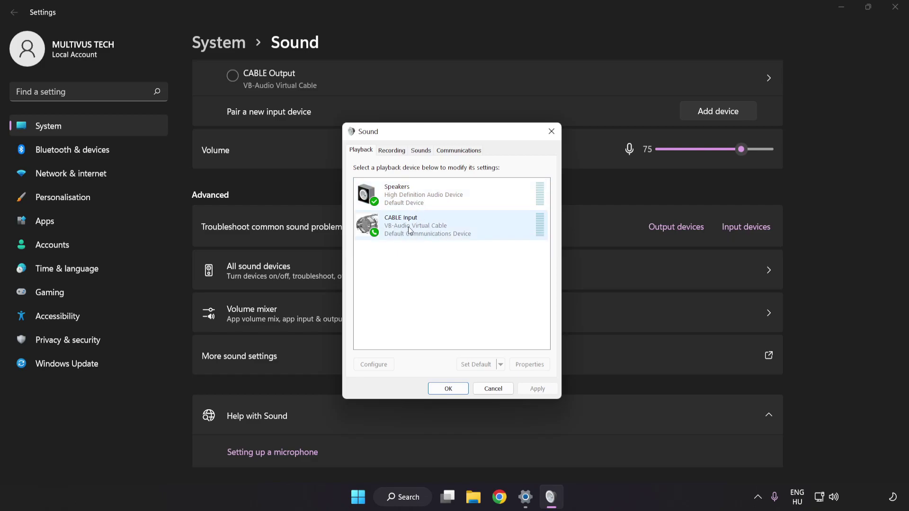
pyautogui.rightClick(442, 228)
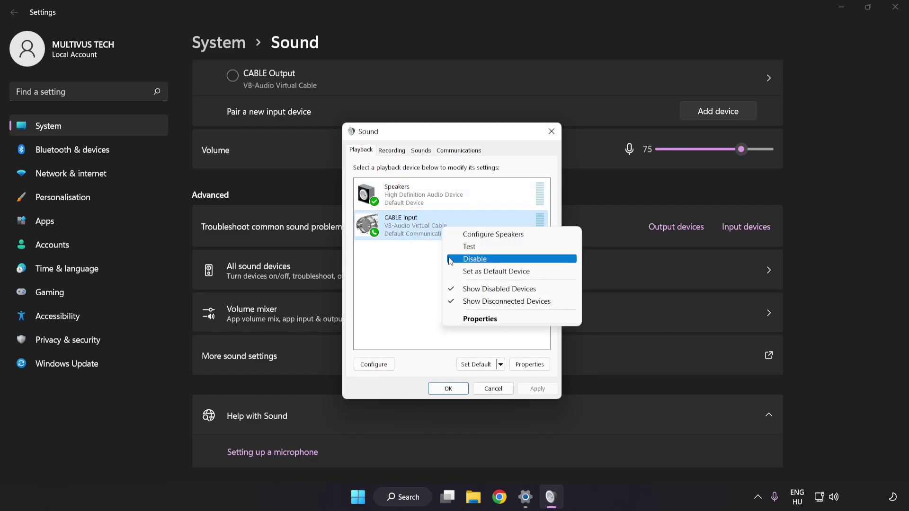
pyautogui.click(487, 260)
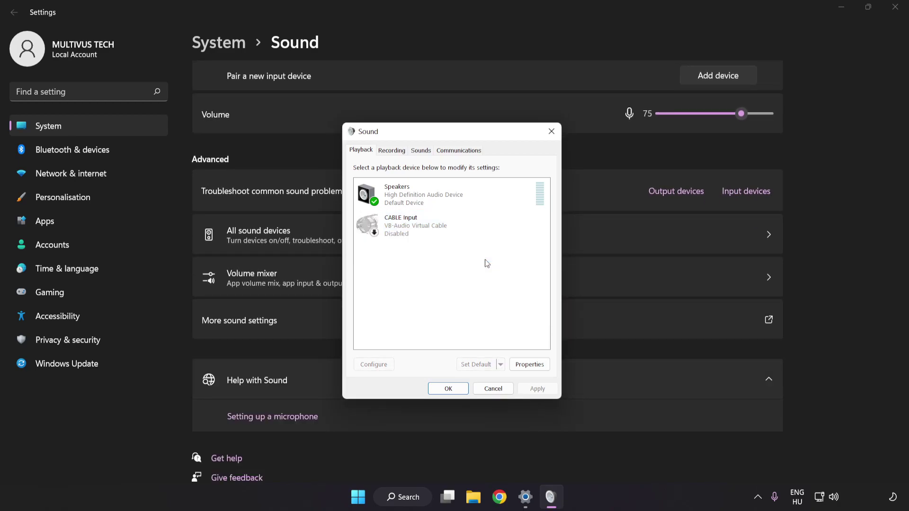
pyautogui.click(425, 201)
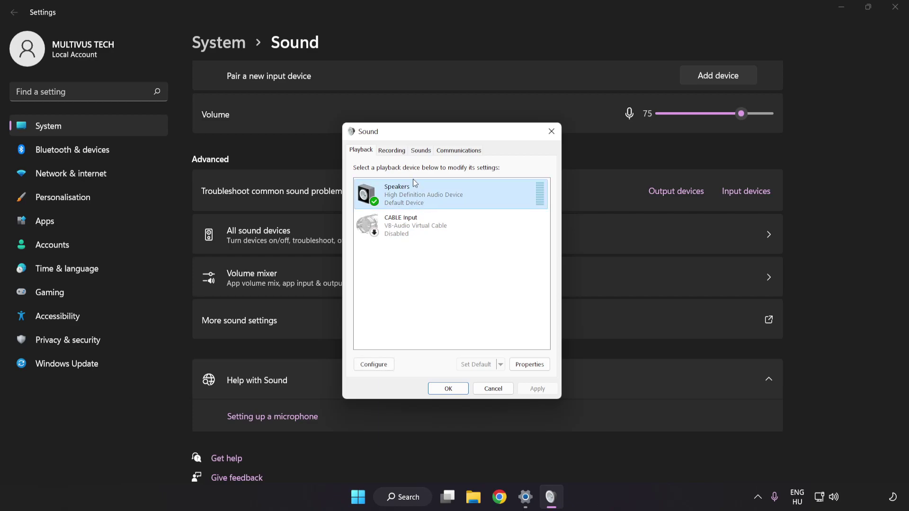
# Configure Speakers as 7.1 Surround with all optional speakers and both full-range pairs enabled.
pyautogui.rightClick(473, 194)
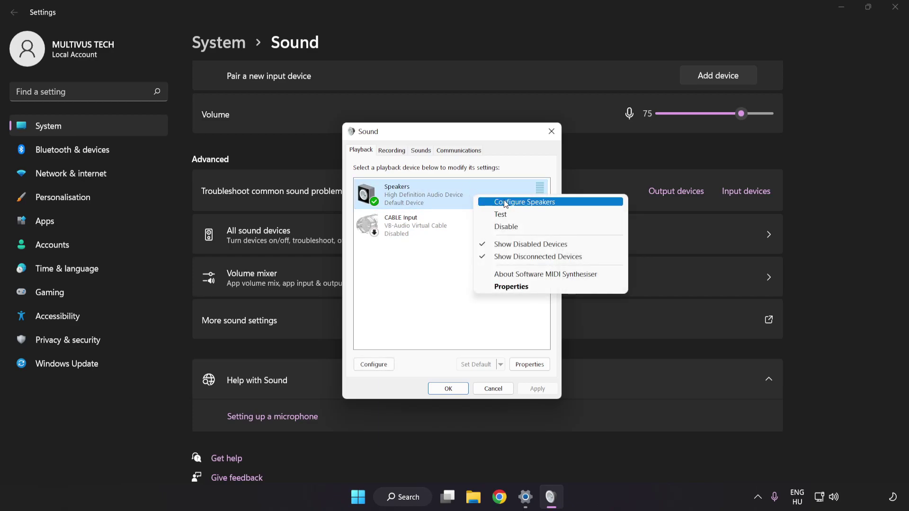
pyautogui.click(564, 207)
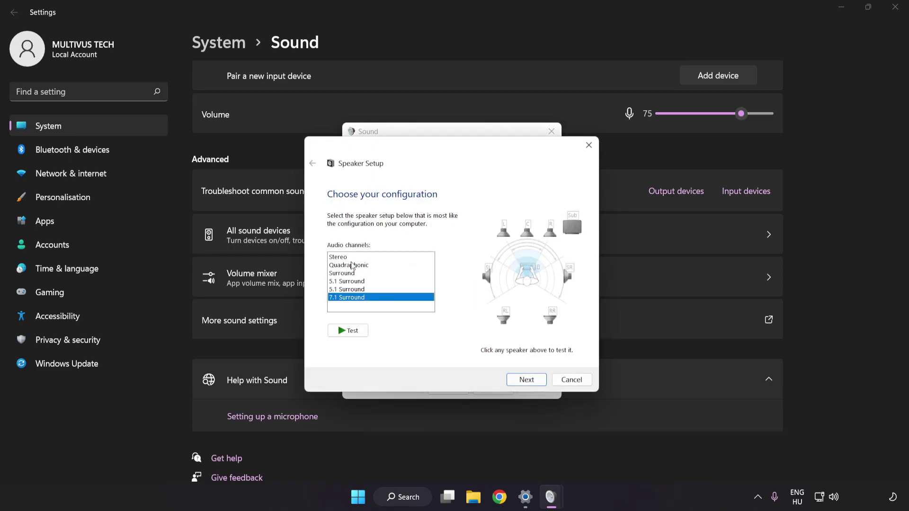
pyautogui.moveTo(353, 257); pyautogui.dragTo(351, 304)
pyautogui.click(530, 382)
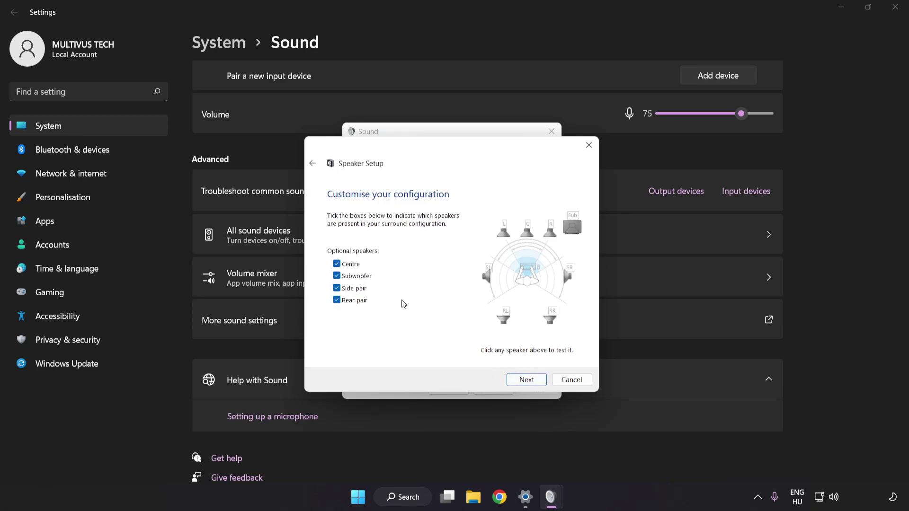
pyautogui.click(526, 379)
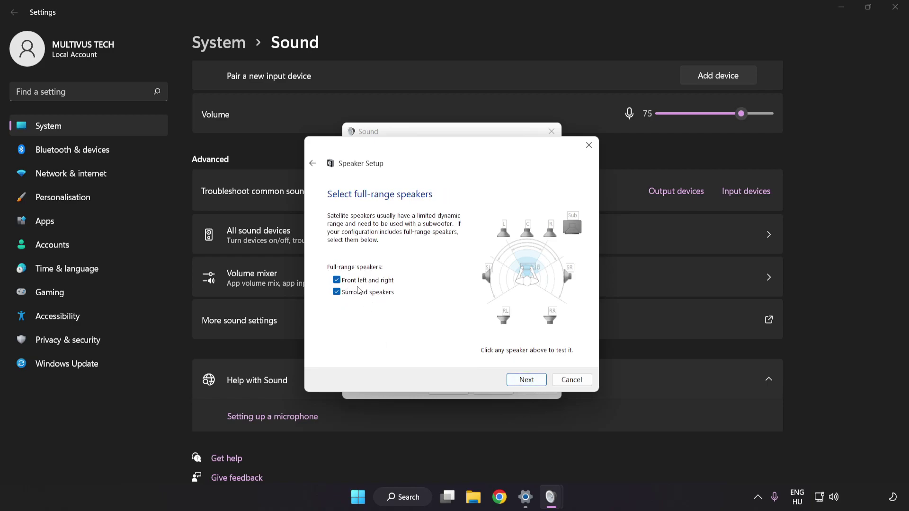
pyautogui.click(520, 381)
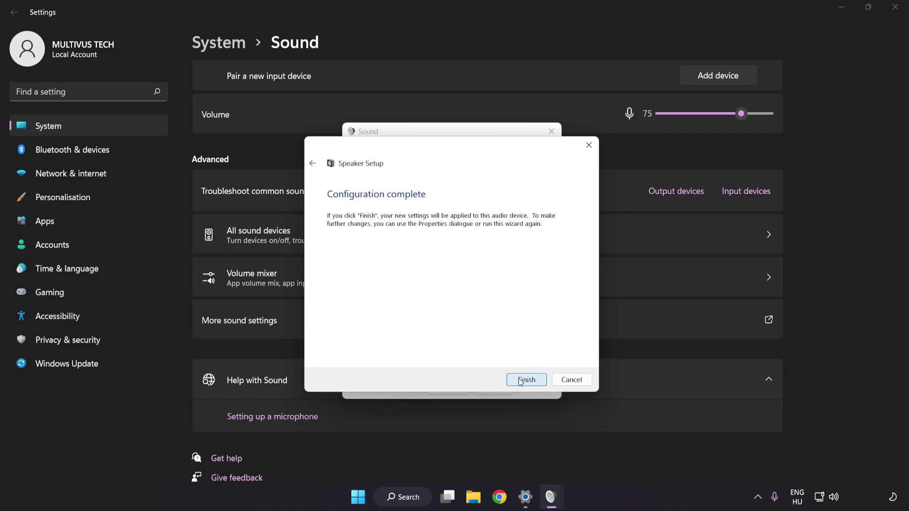
pyautogui.click(525, 379)
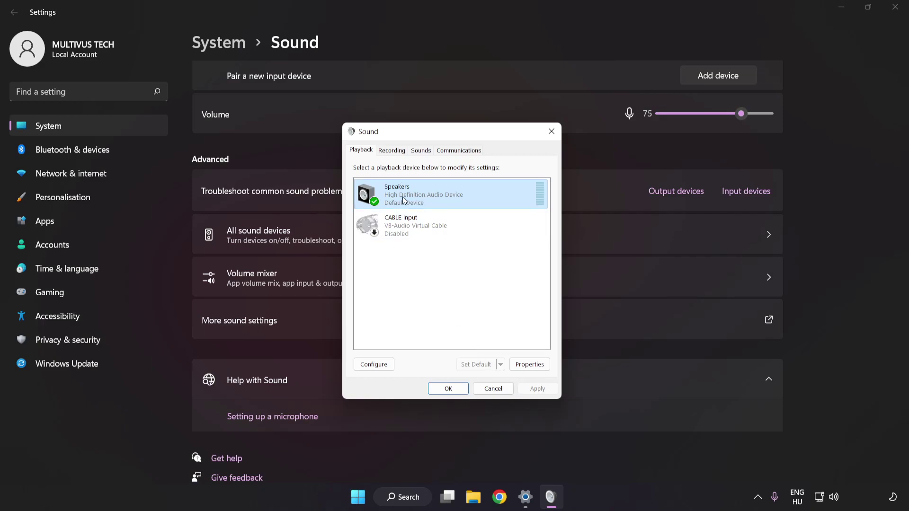
# Turn off all audio enhancements in the Speakers properties and apply.
pyautogui.click(534, 368)
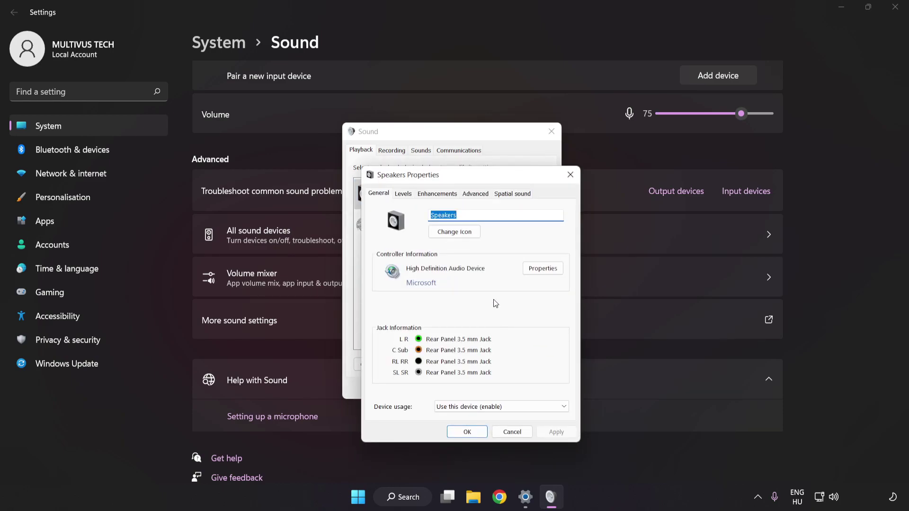
pyautogui.moveTo(453, 158); pyautogui.dragTo(446, 143)
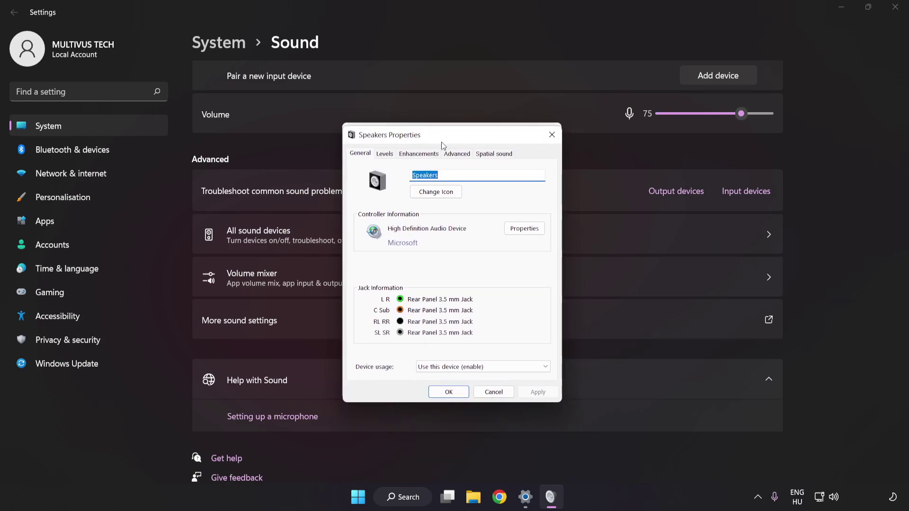
pyautogui.click(412, 154)
pyautogui.click(362, 202)
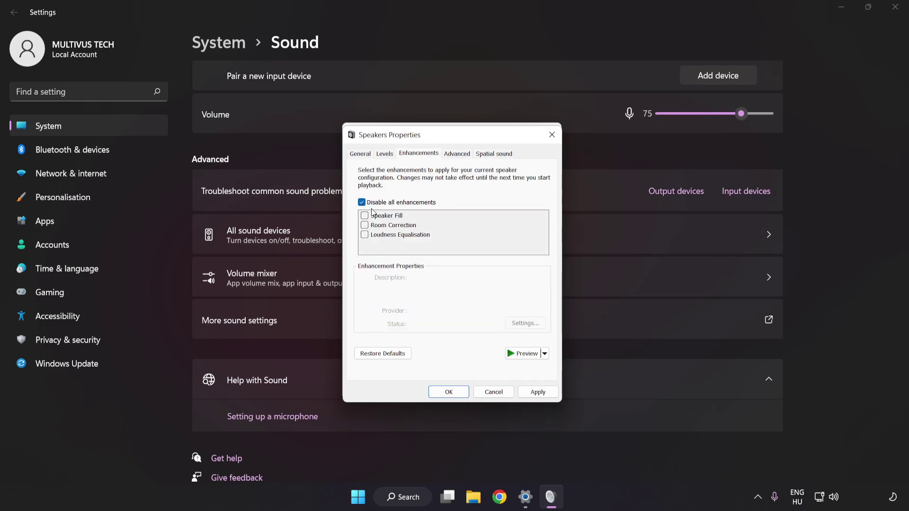
pyautogui.click(537, 392)
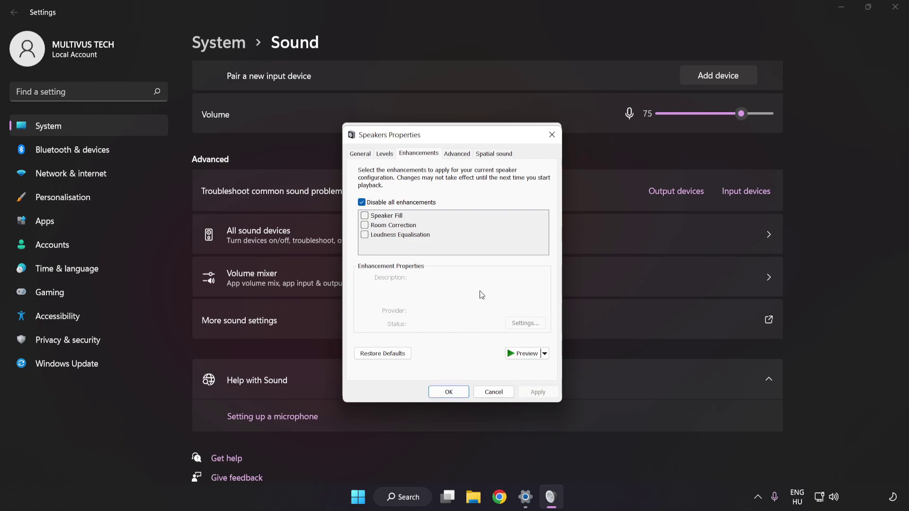
# Keep the default format at 16 bit, 48000 Hz (DVD Quality) and close all sound windows.
pyautogui.click(453, 157)
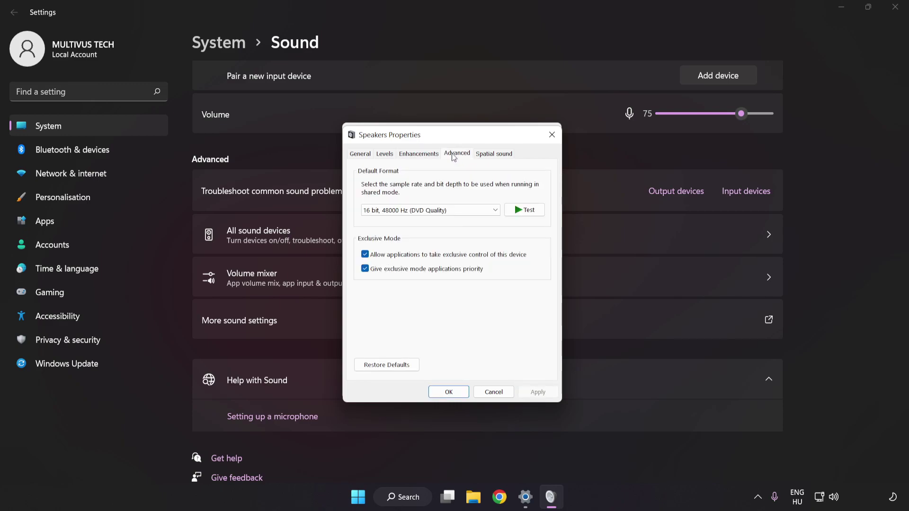
pyautogui.click(455, 212)
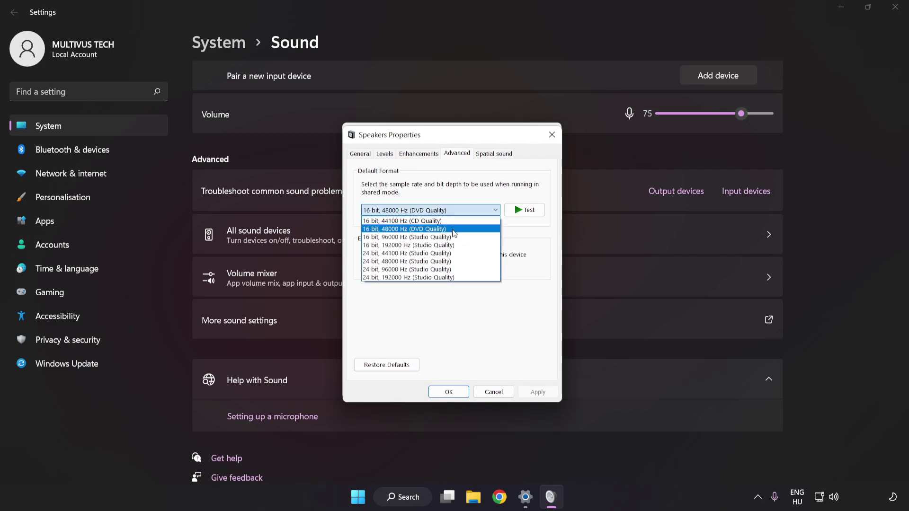
pyautogui.click(455, 228)
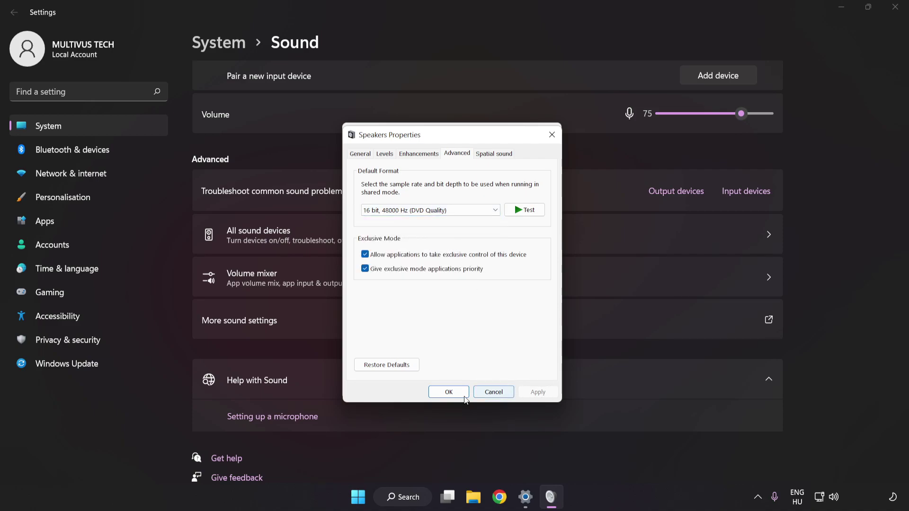
pyautogui.click(448, 392)
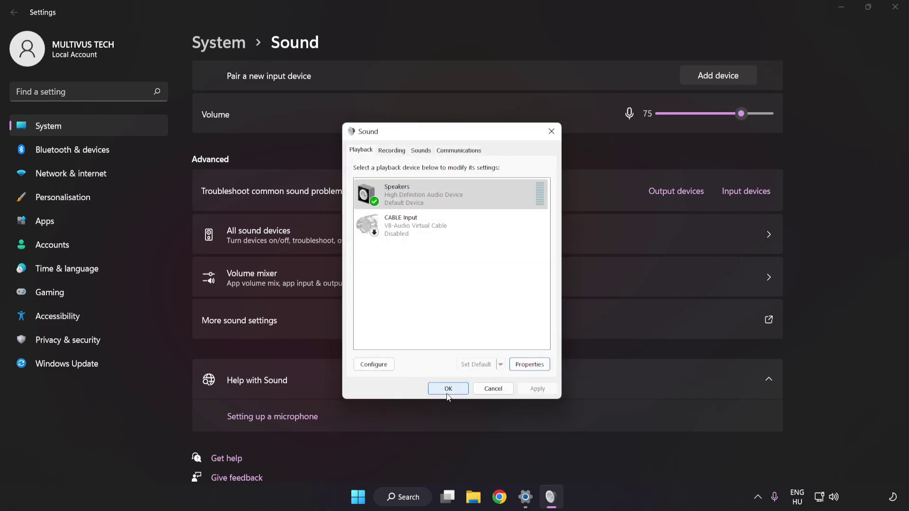
pyautogui.click(447, 392)
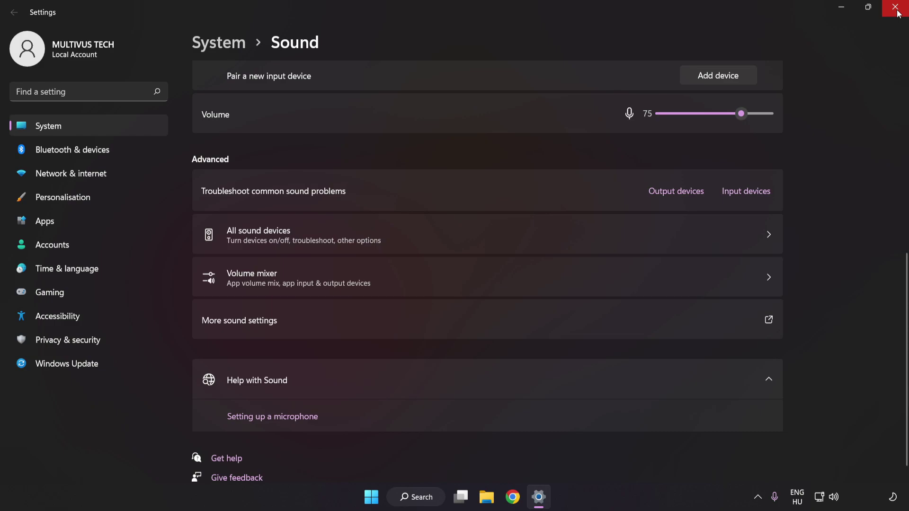
pyautogui.click(896, 10)
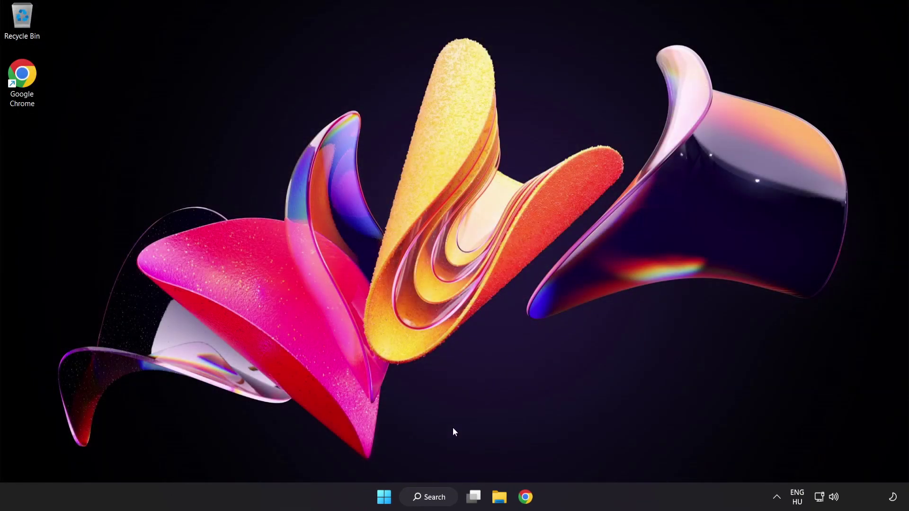
# Check the Start menu's power options, then search Windows for 'device manager'.
pyautogui.click(383, 497)
pyautogui.click(601, 457)
pyautogui.click(433, 501)
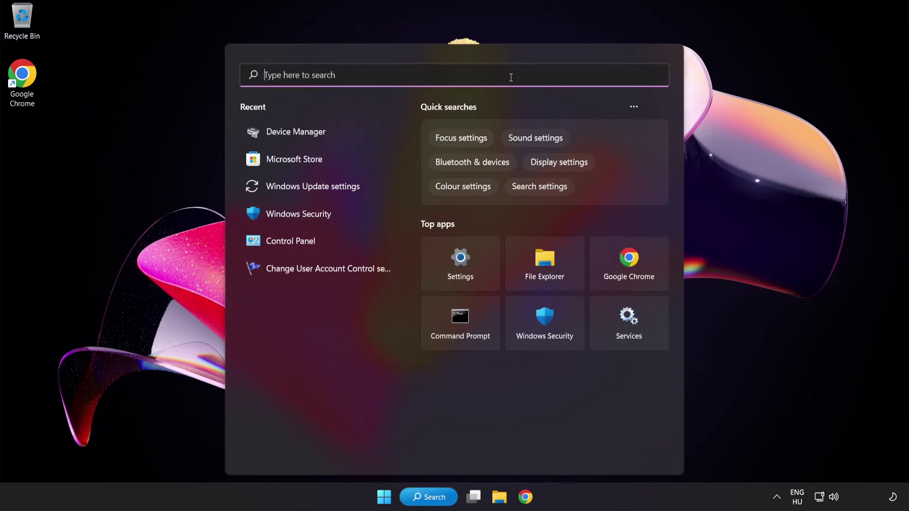
pyautogui.write('device manager')
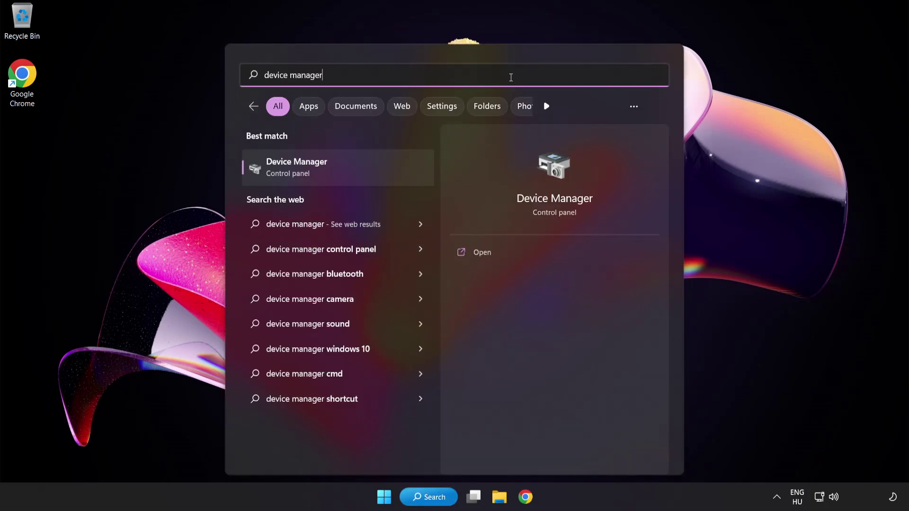
# Launch Device Manager, expand Sound, video and game controllers, and right-click High Definition Audio Device.
pyautogui.click(352, 171)
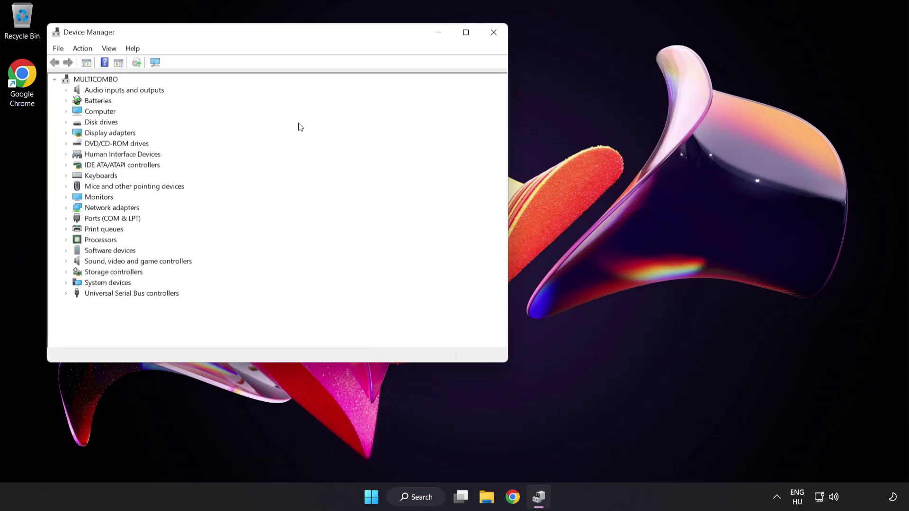
pyautogui.moveTo(268, 39); pyautogui.dragTo(433, 96)
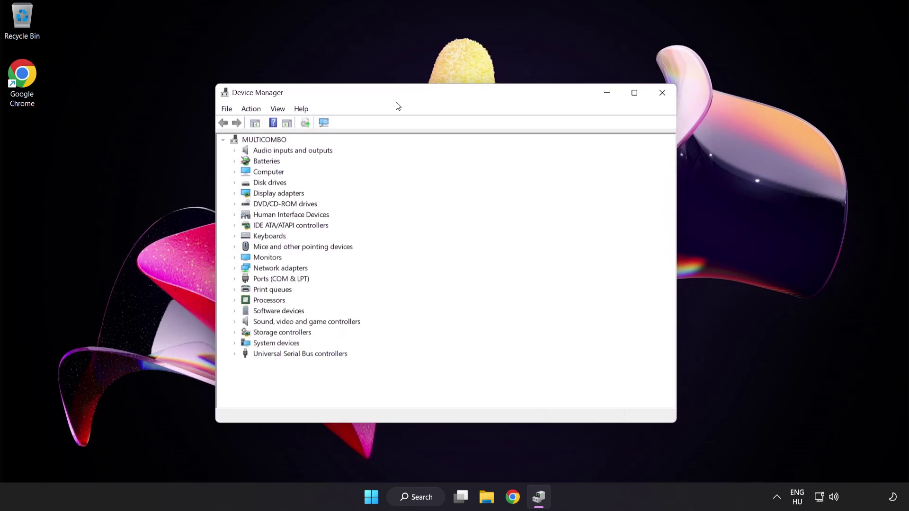
pyautogui.click(250, 323)
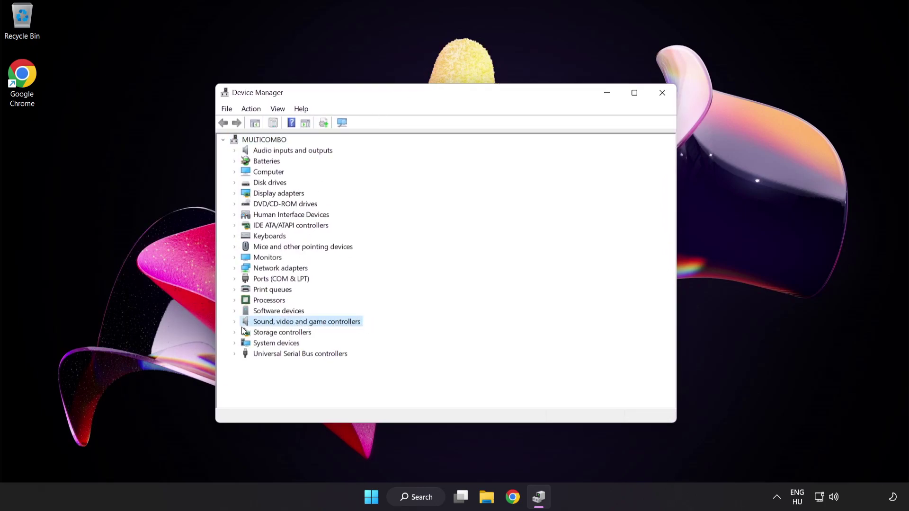
pyautogui.click(234, 322)
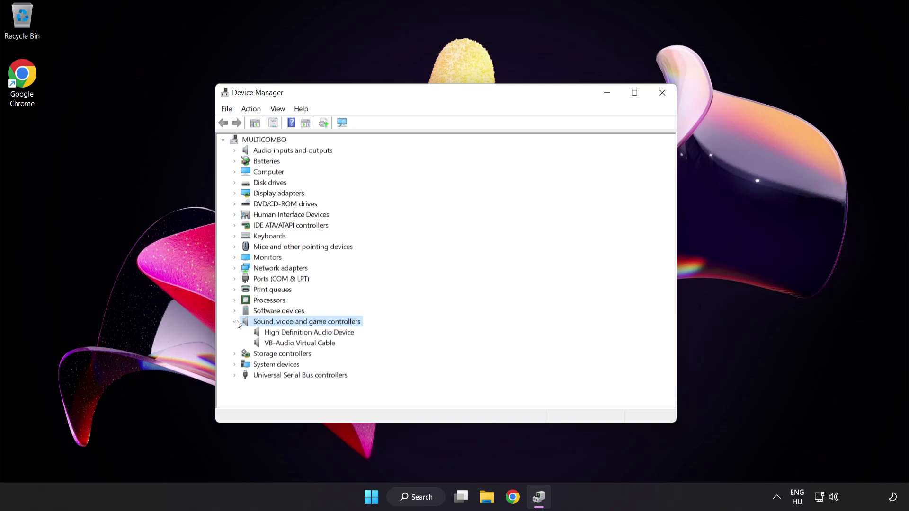
pyautogui.click(274, 331)
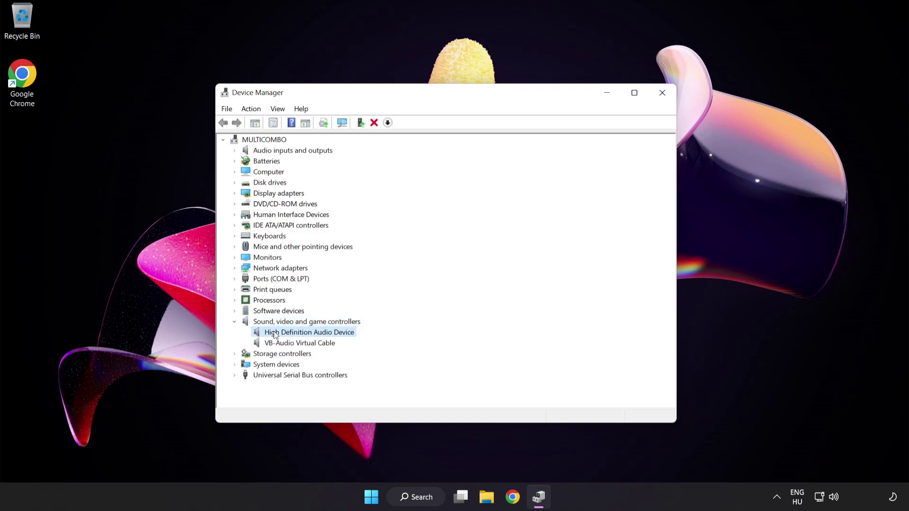
pyautogui.rightClick(317, 336)
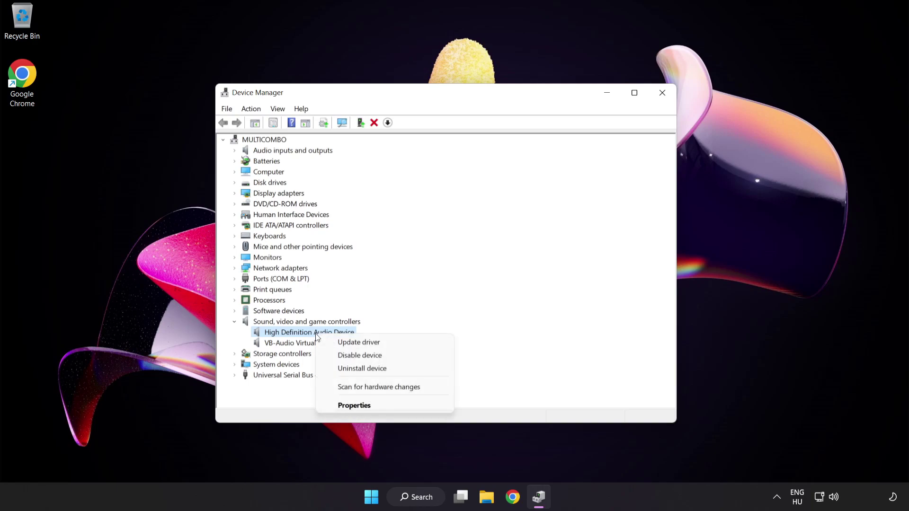
# Reinstall the High Definition Audio Device driver from the compatible list, accepting the warning.
pyautogui.click(388, 348)
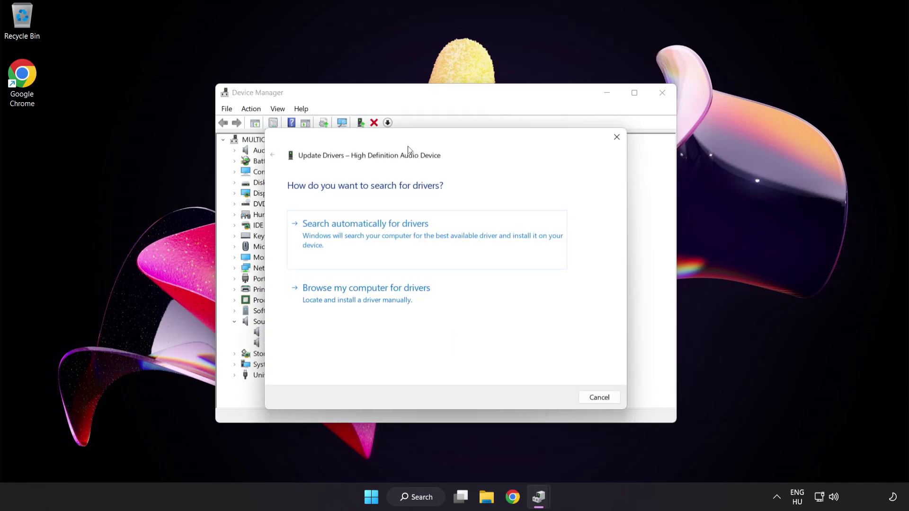
pyautogui.moveTo(411, 144); pyautogui.dragTo(430, 128)
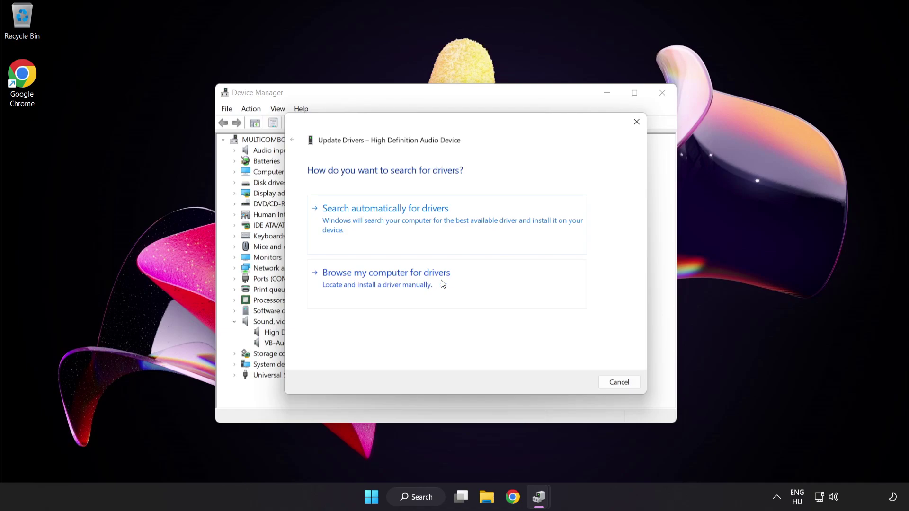
pyautogui.click(410, 288)
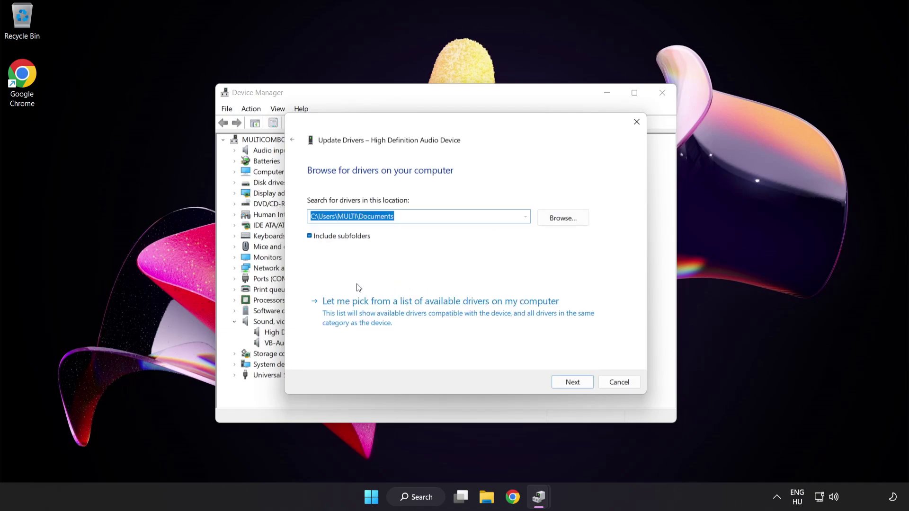
pyautogui.click(399, 316)
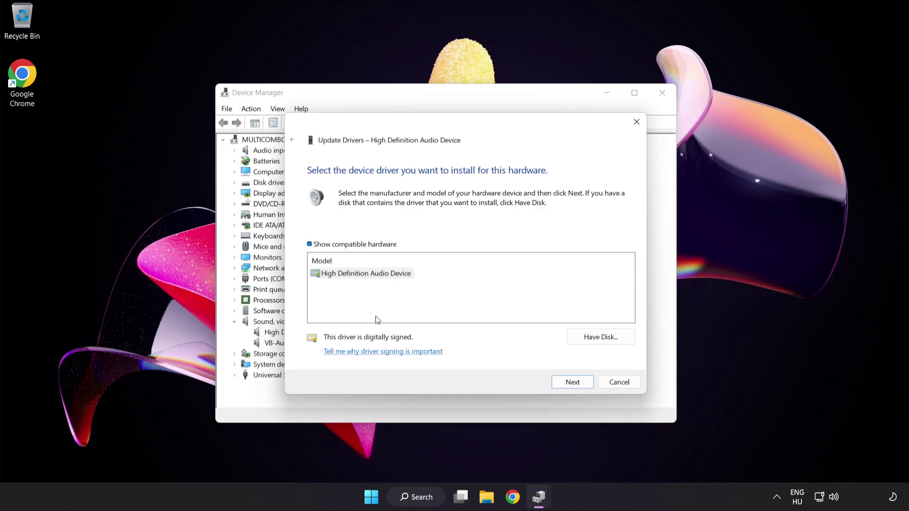
pyautogui.click(332, 276)
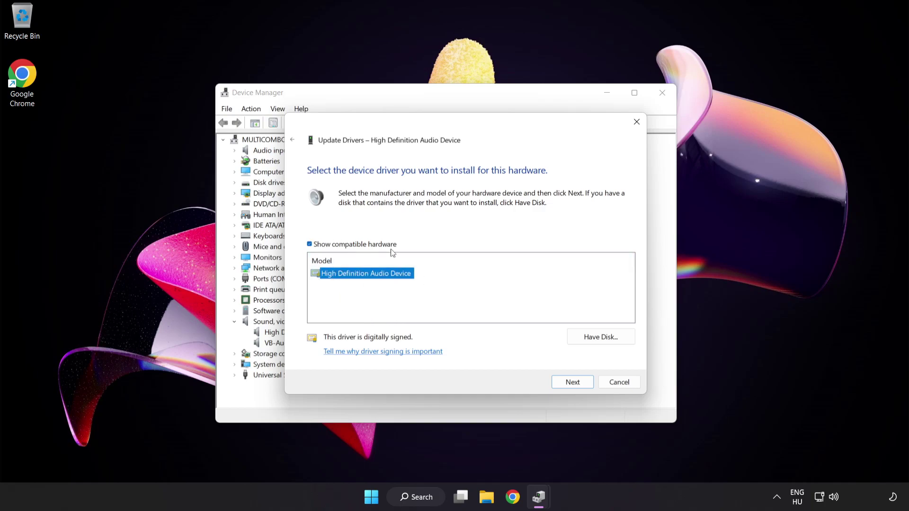
pyautogui.click(579, 385)
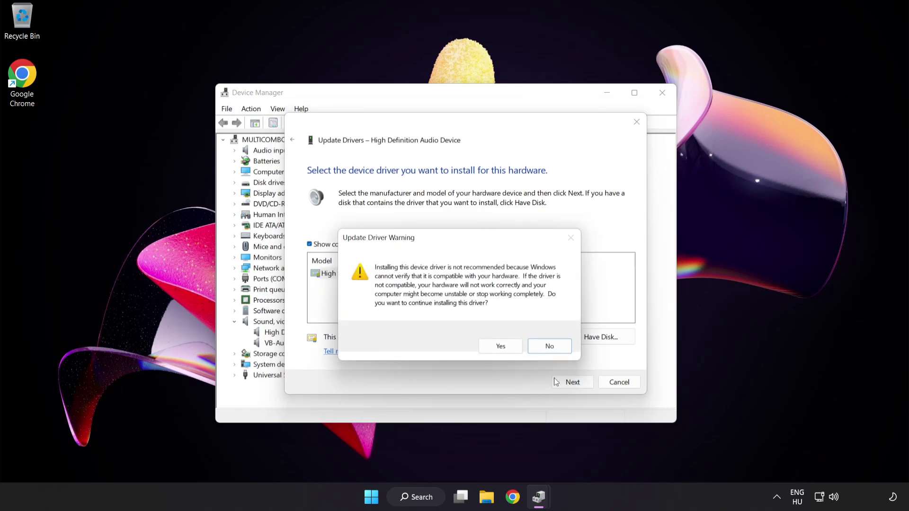
pyautogui.click(501, 347)
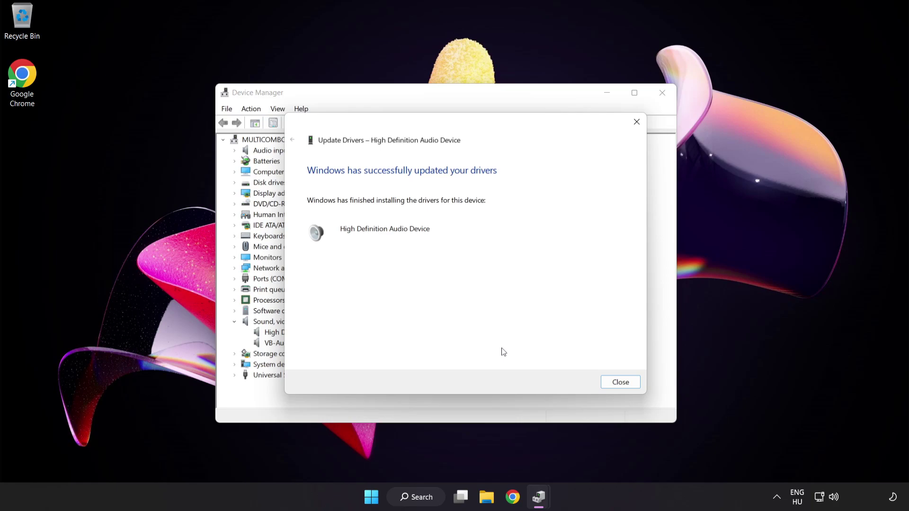
# Close the driver update wizard and Device Manager, then check the Start menu's power options.
pyautogui.click(624, 384)
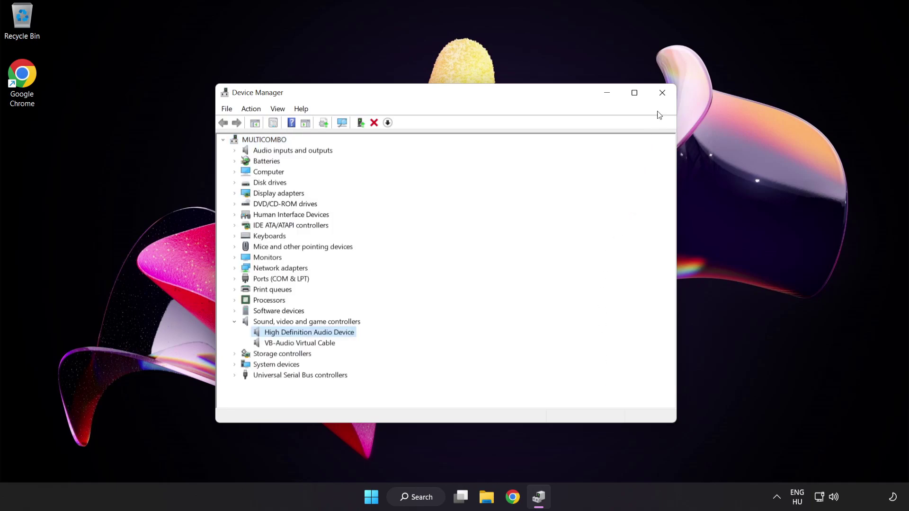
pyautogui.click(663, 93)
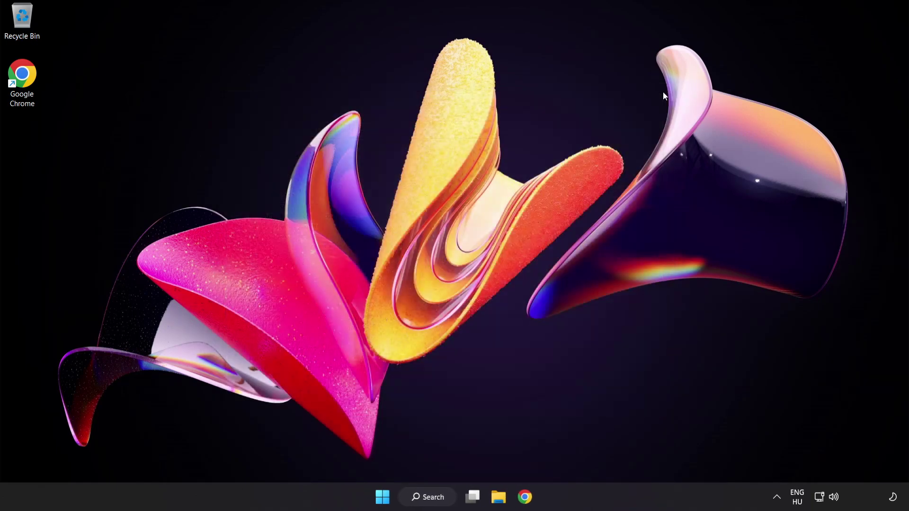
pyautogui.click(387, 498)
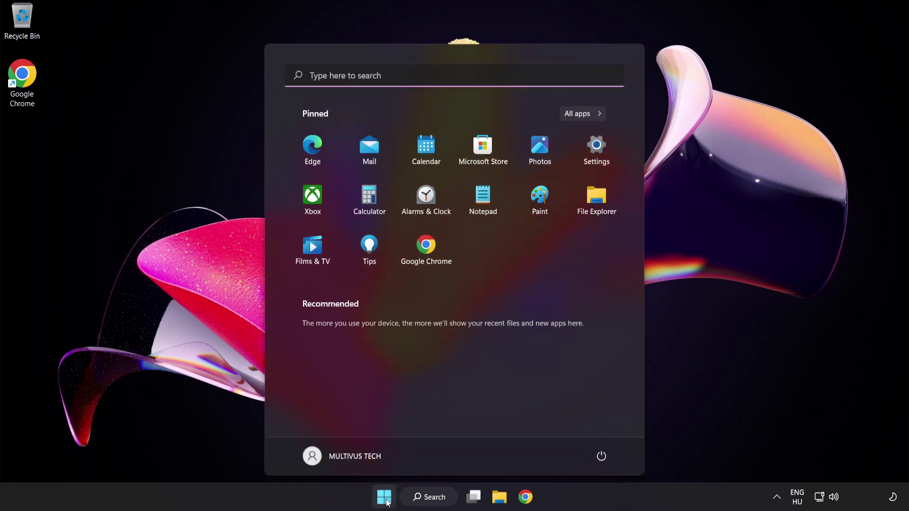
pyautogui.click(602, 458)
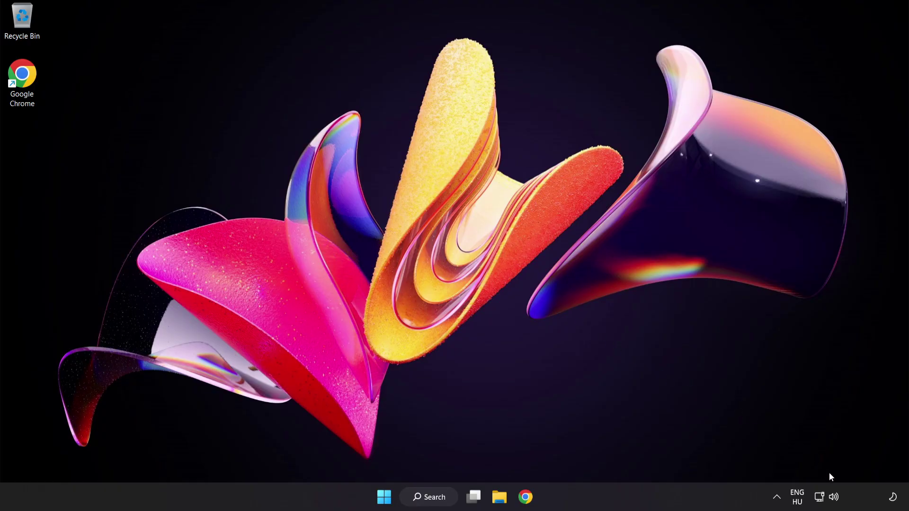
# Run Troubleshoot sound problems from the speaker tray icon's context menu to start the Playing Audio check.
pyautogui.rightClick(834, 497)
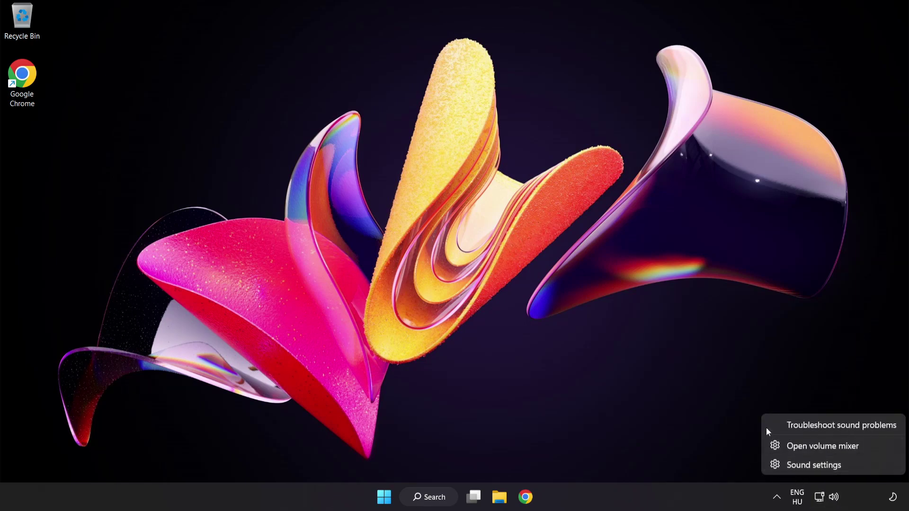
pyautogui.click(846, 427)
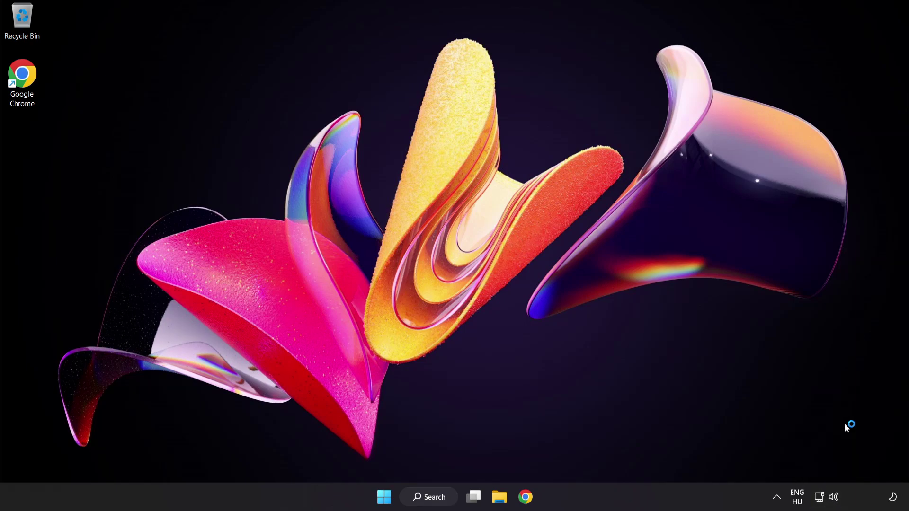